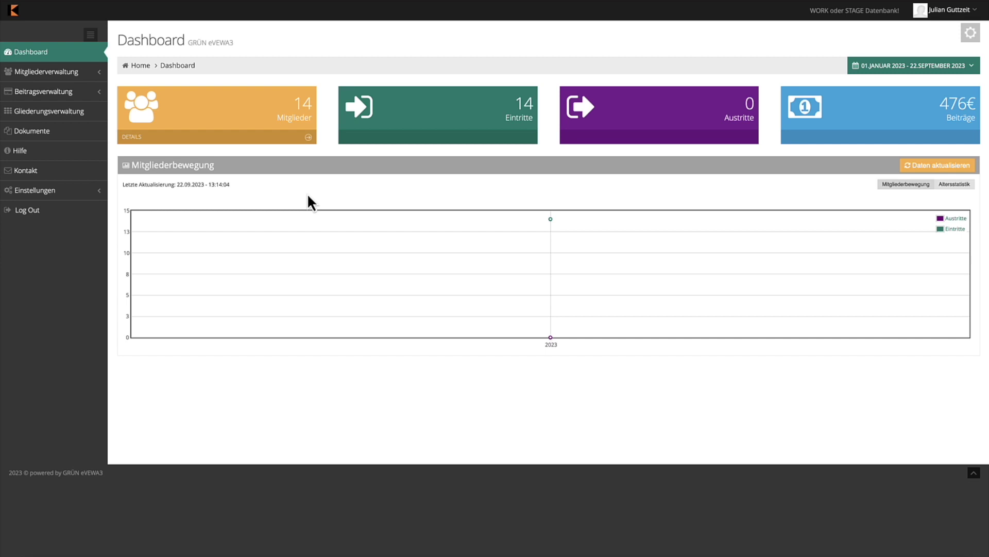
Open Gliederungsverwaltung to list the Kolpingsfamilie Köln-Kalk unit under Diözesanverband 14 Köln
left_click(87, 112)
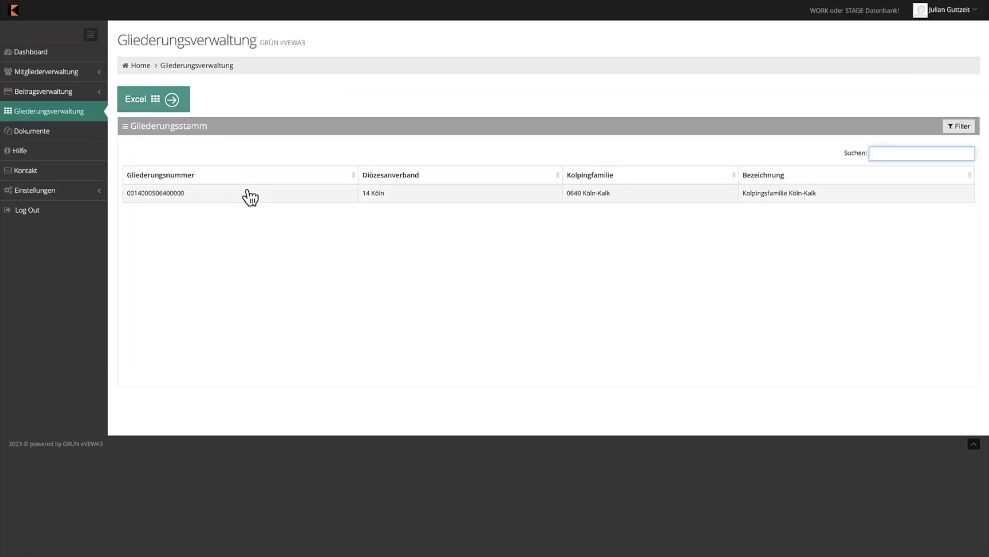
Expand the Köln-Kalk unit's summary and open its edit form
left_click(242, 197)
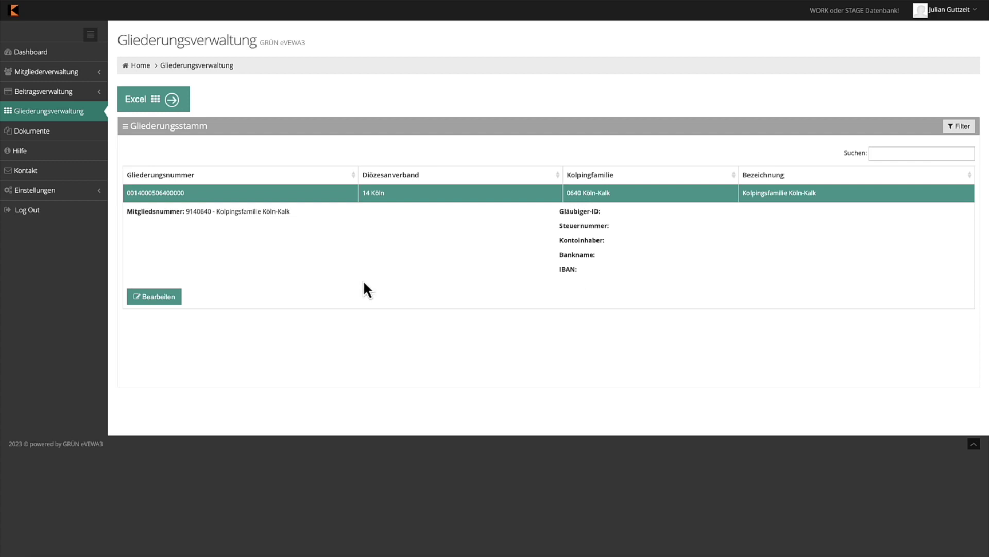
left_click(152, 302)
Enter the account holder's name and paste the IBAN, filling in Deutsche Kreditbank Berlin as bank
left_click(243, 322)
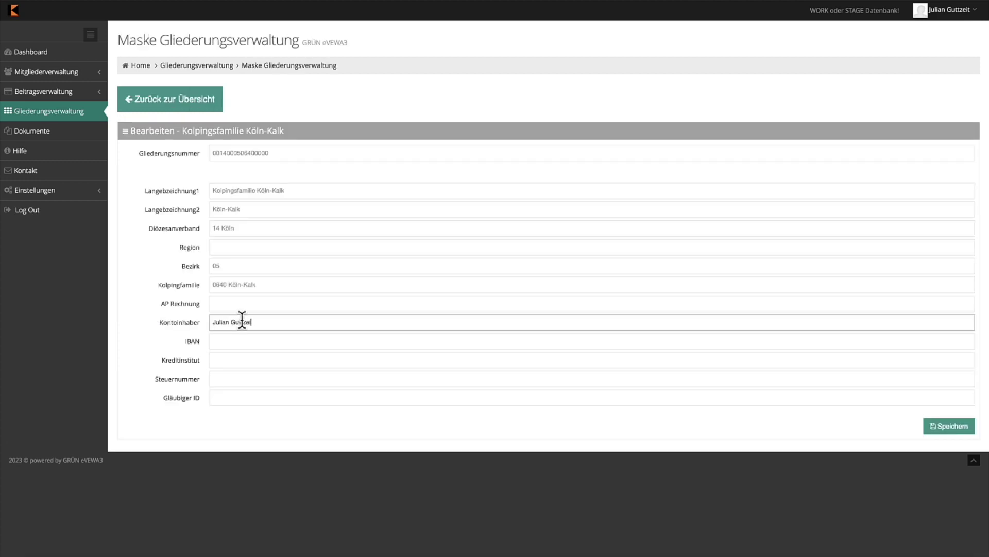
left_click(309, 341)
key("ctrl+v")
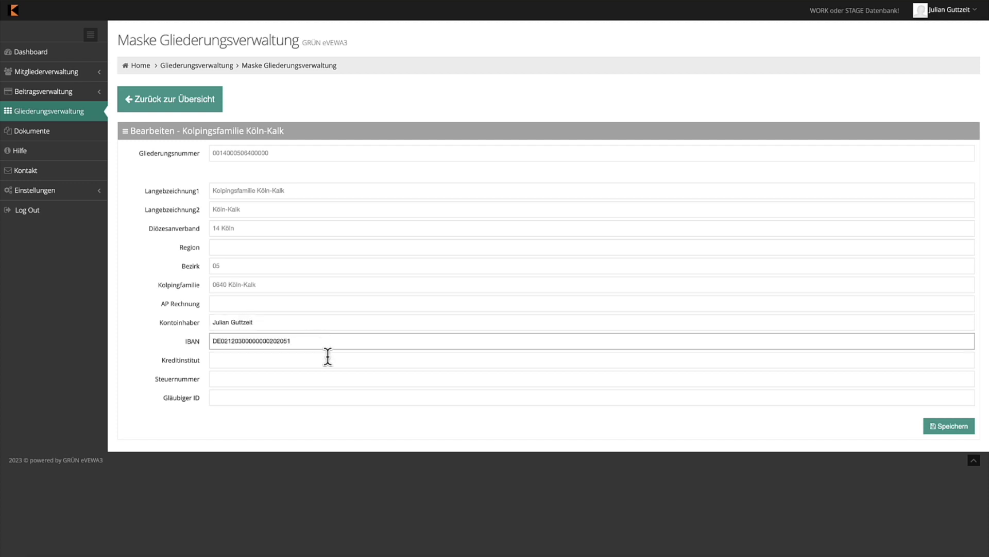
left_click(329, 377)
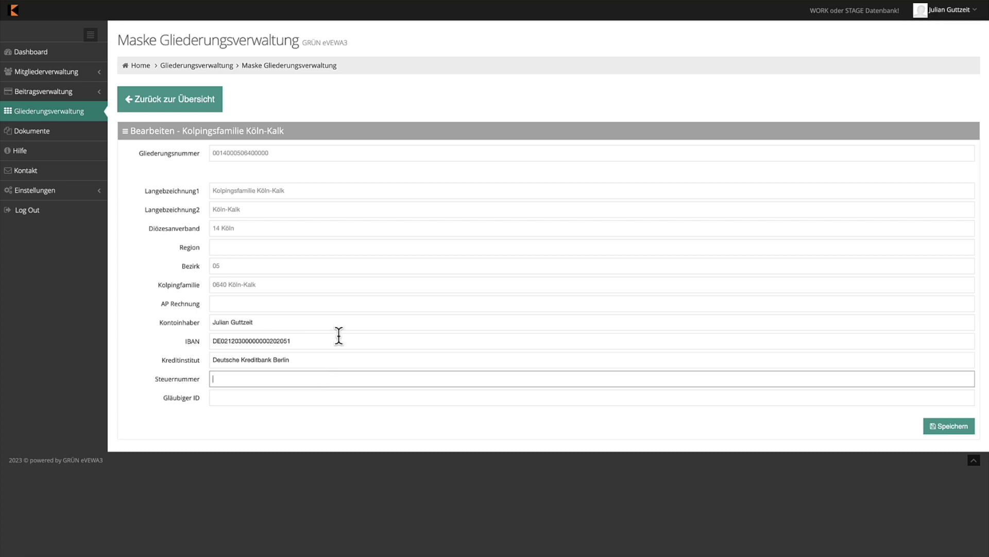
left_click(314, 360)
left_click_drag(315, 359, 208, 360)
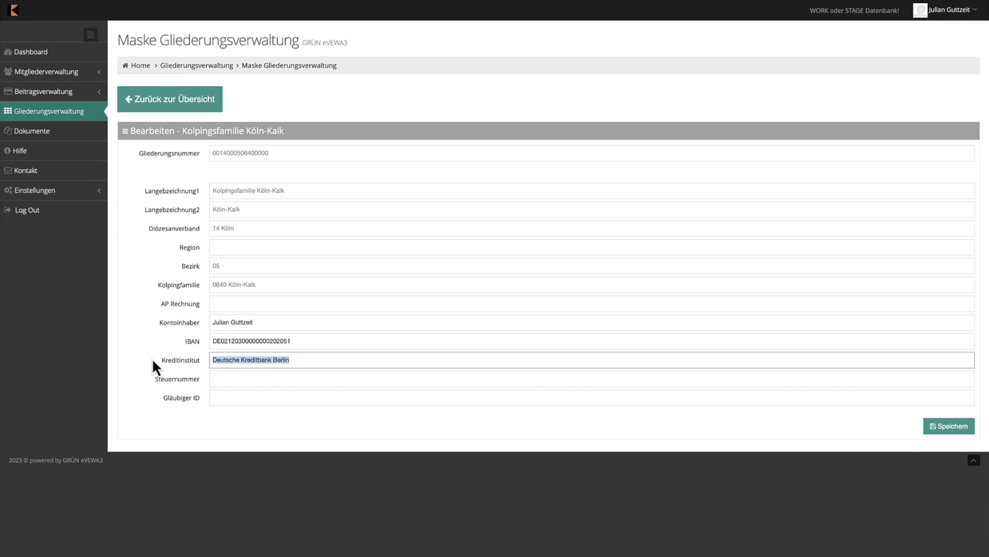
Fill in the unit's Steuernummer and Gläubiger ID
left_click(227, 379)
type("12/345")
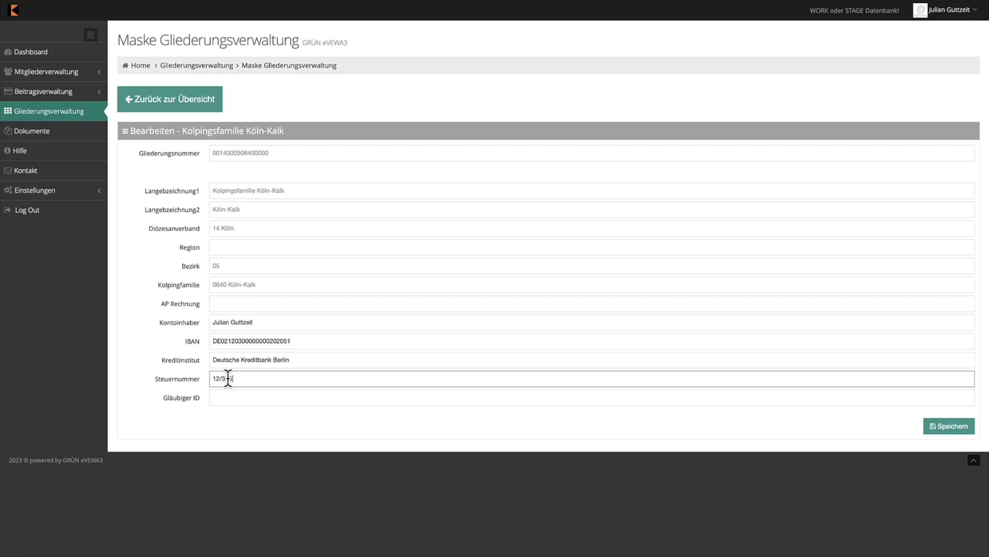
type("/67890")
left_click(264, 396)
type("DE 02 KLP 01234567890")
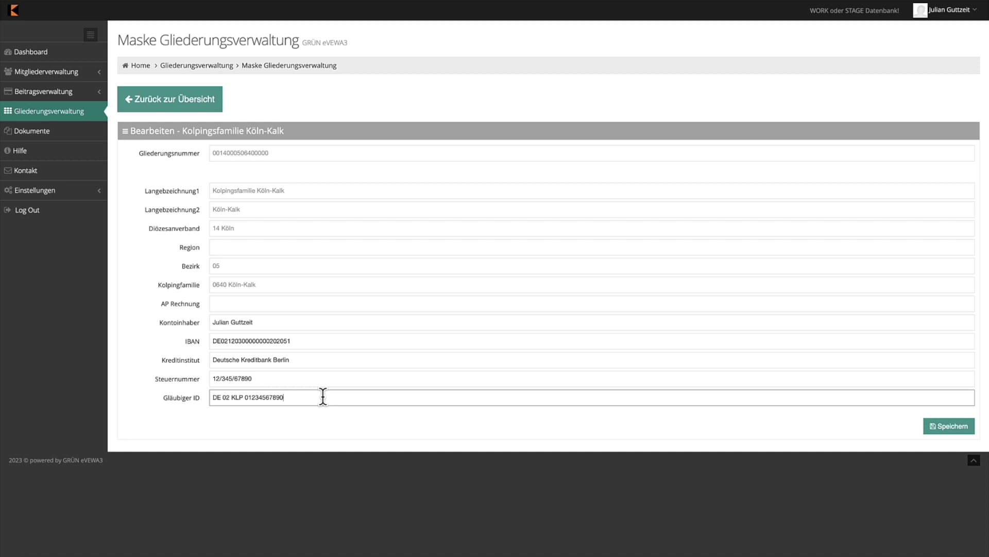
left_click(367, 429)
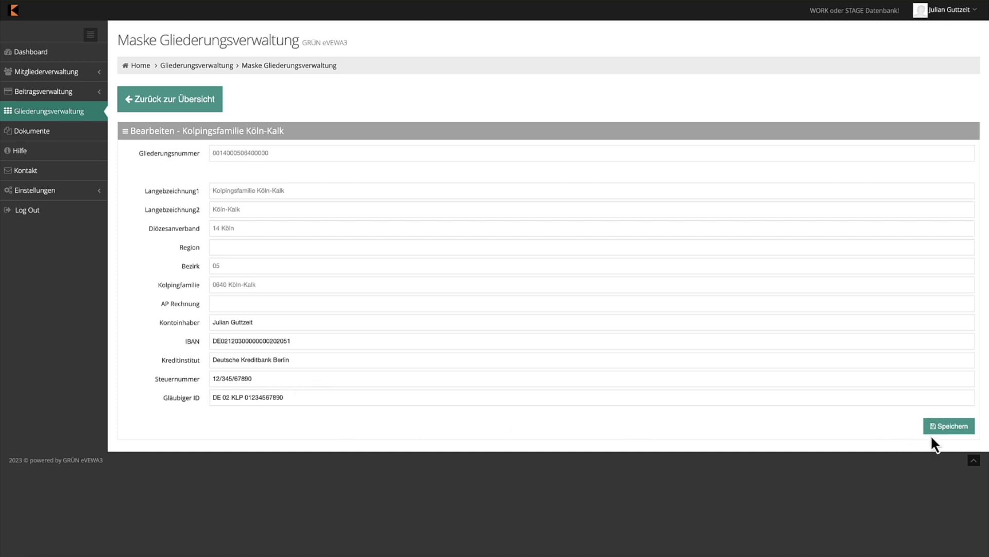
Save the Köln-Kalk unit's bank connection, tax number and creditor ID
left_click(948, 431)
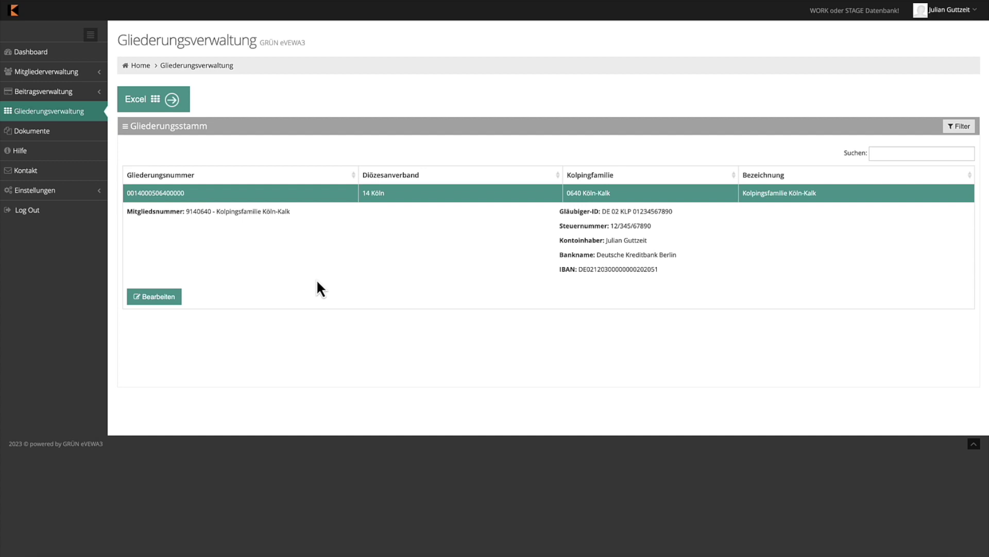
left_click(95, 78)
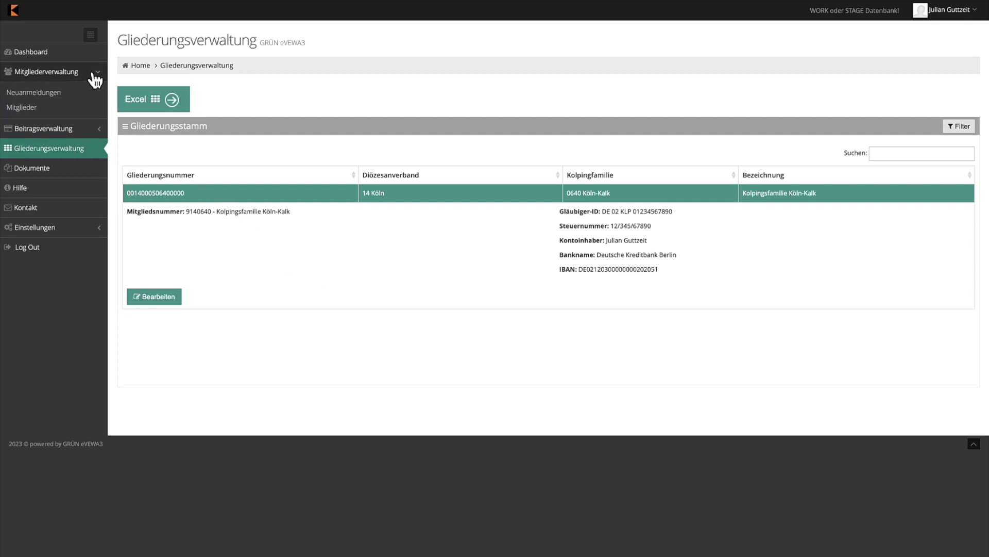
Show the Mitglieder list filtered to its 14 active members
left_click(43, 110)
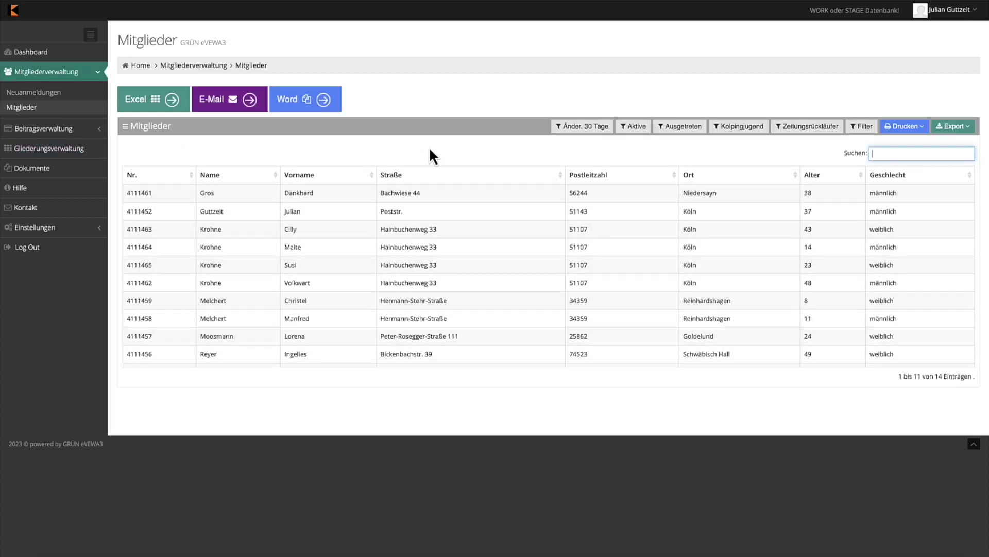
left_click(641, 128)
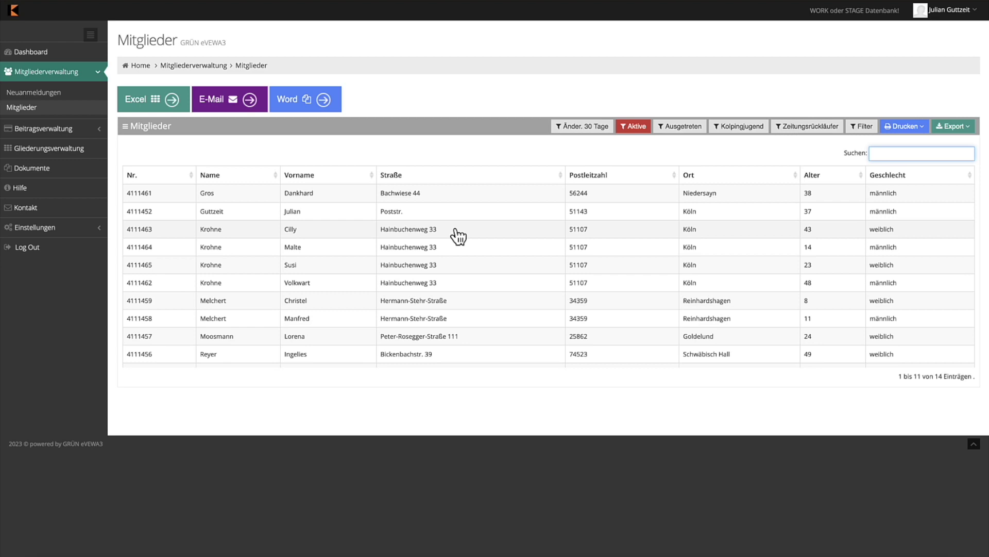
scroll(474, 258, "down", 3)
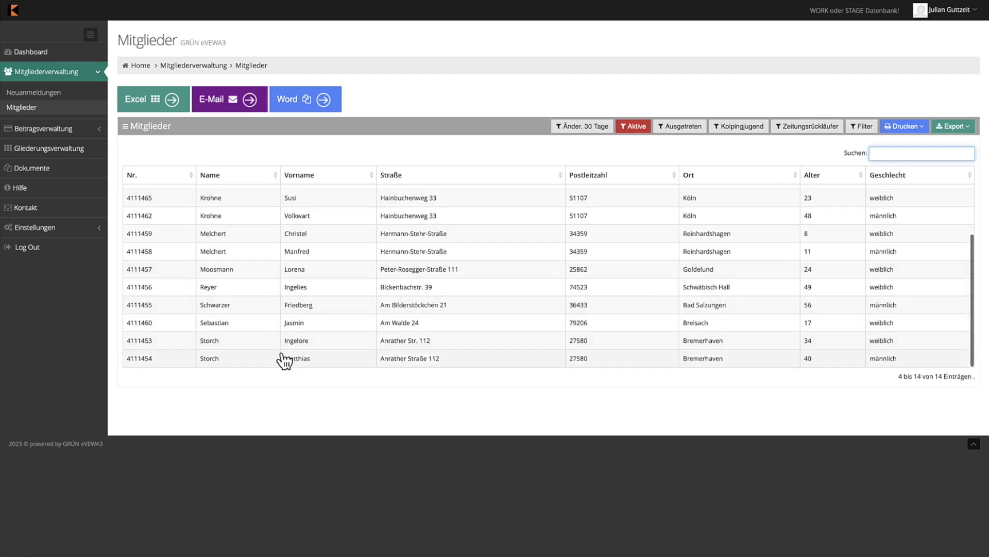
Open the last listed member's detail page and edit its main bank connection in Bankdaten
left_click(262, 361)
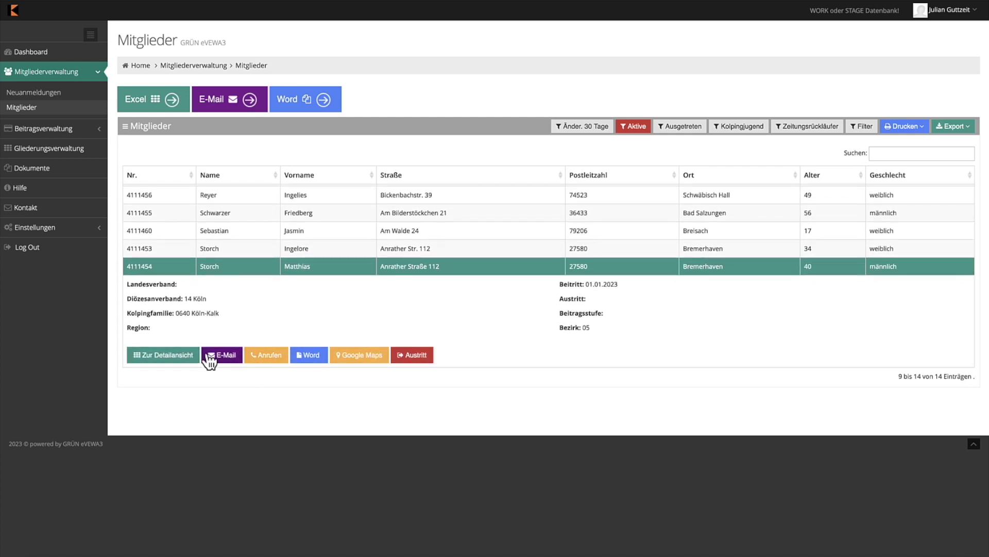
left_click(163, 360)
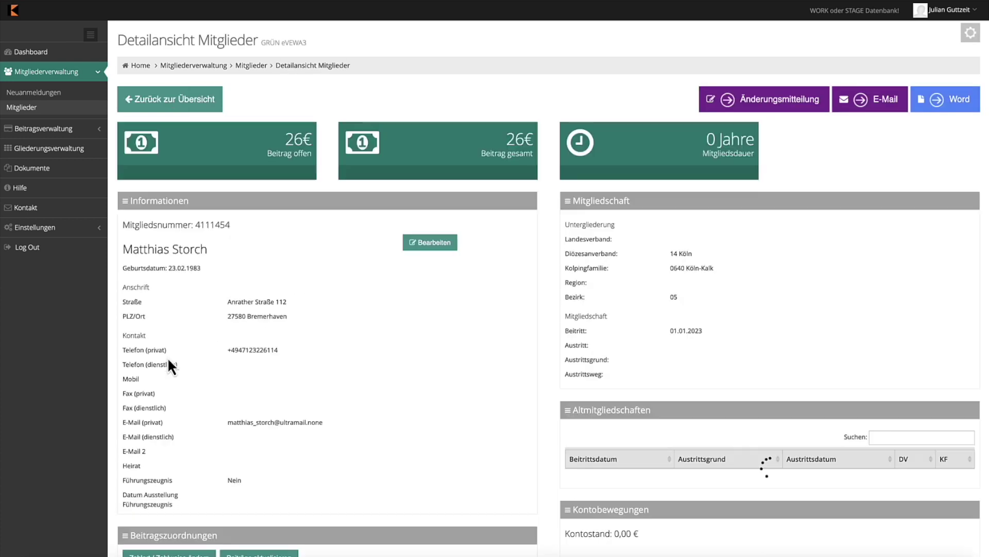
scroll(170, 366, "down", 1)
scroll(168, 361, "down", 8)
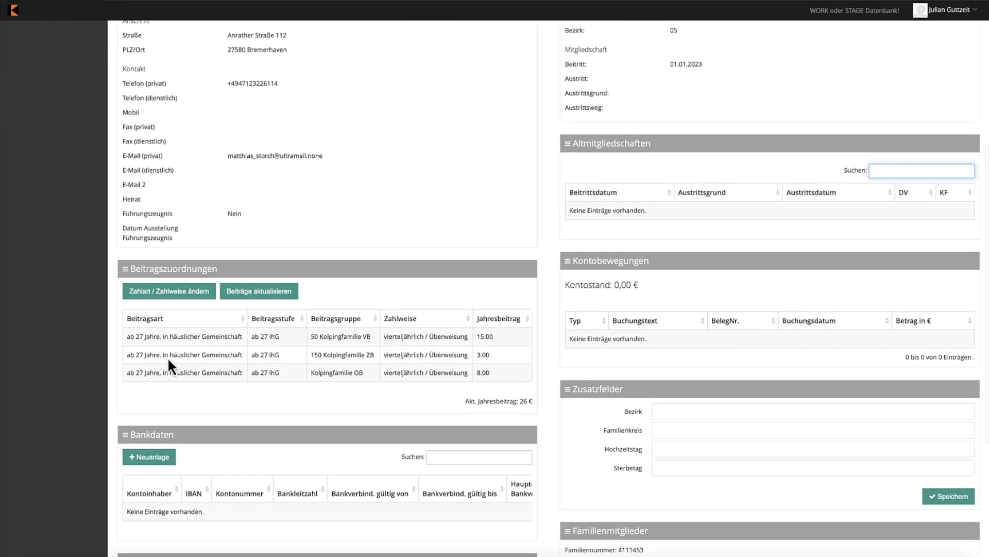
scroll(168, 360, "down", 1)
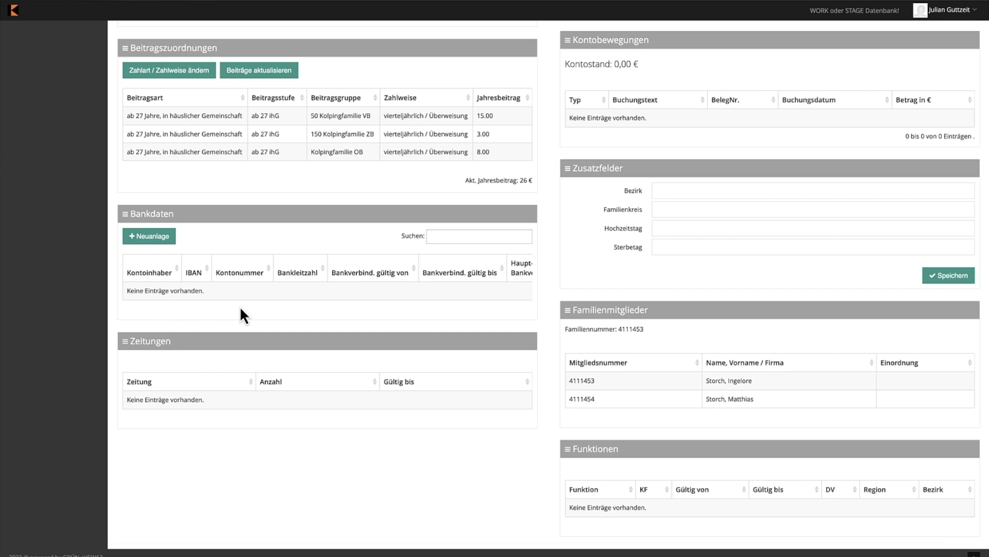
scroll(309, 272, "right", 5)
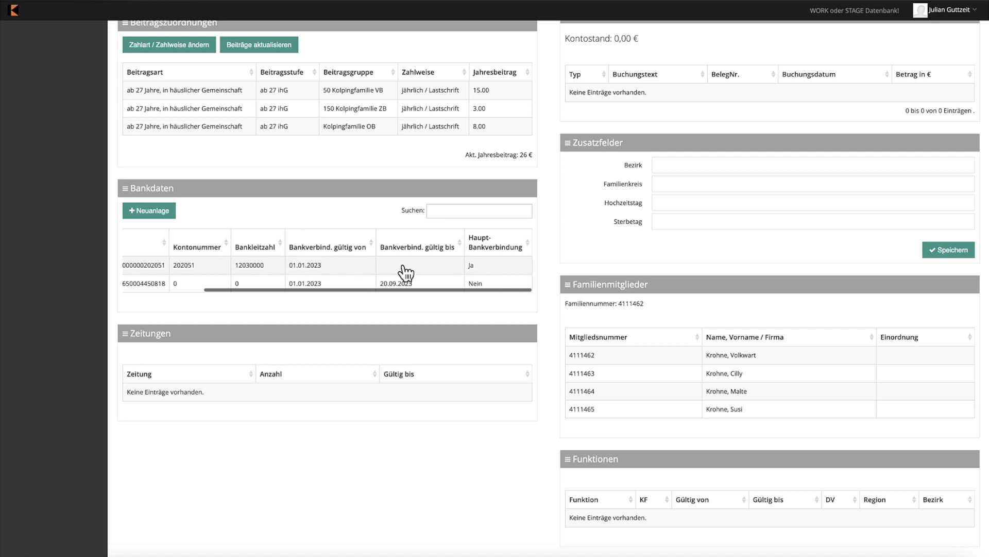
left_click(405, 271)
double_click(405, 271)
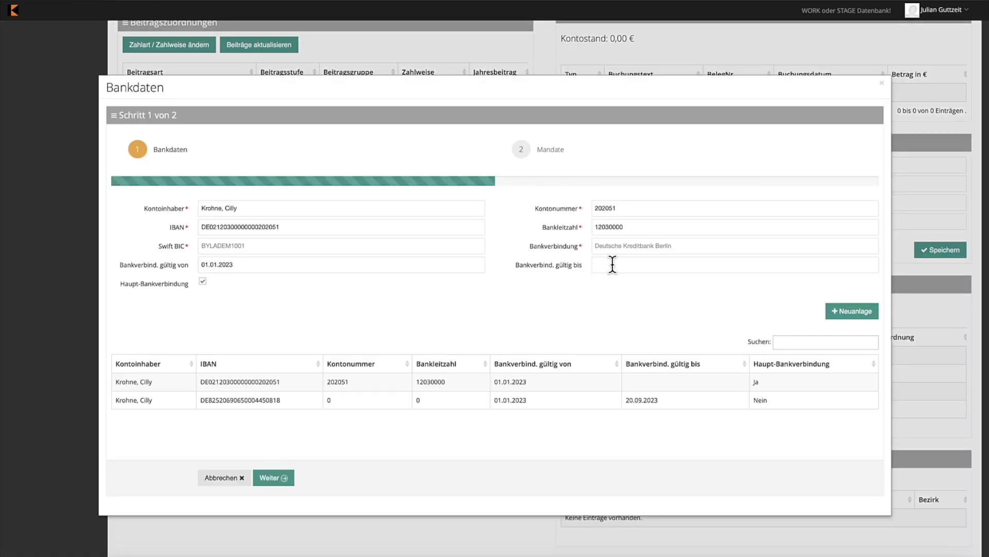
End the current bank connection on 22.09.2023 and confirm the change with Ja
left_click(612, 264)
left_click(661, 220)
left_click(283, 482)
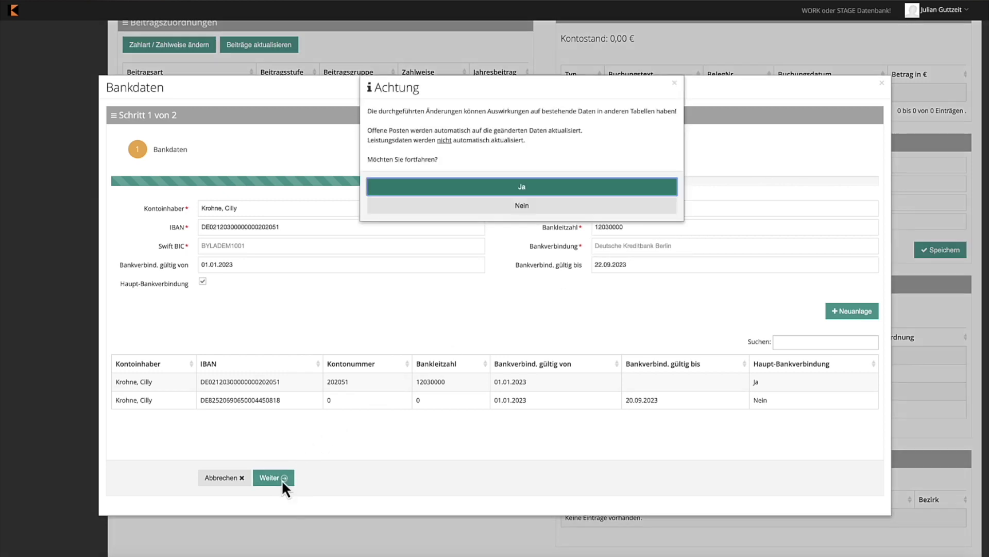
left_click(585, 190)
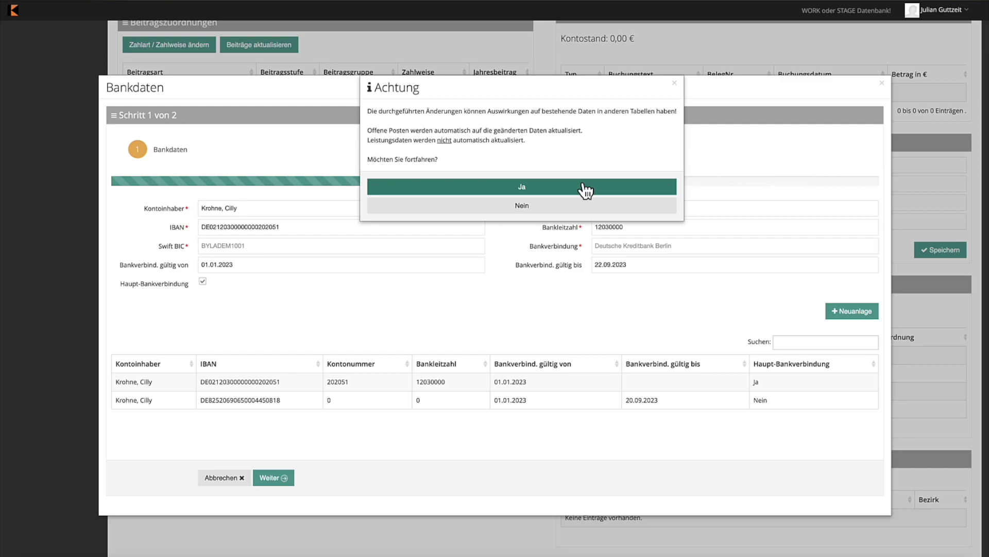
left_click(583, 185)
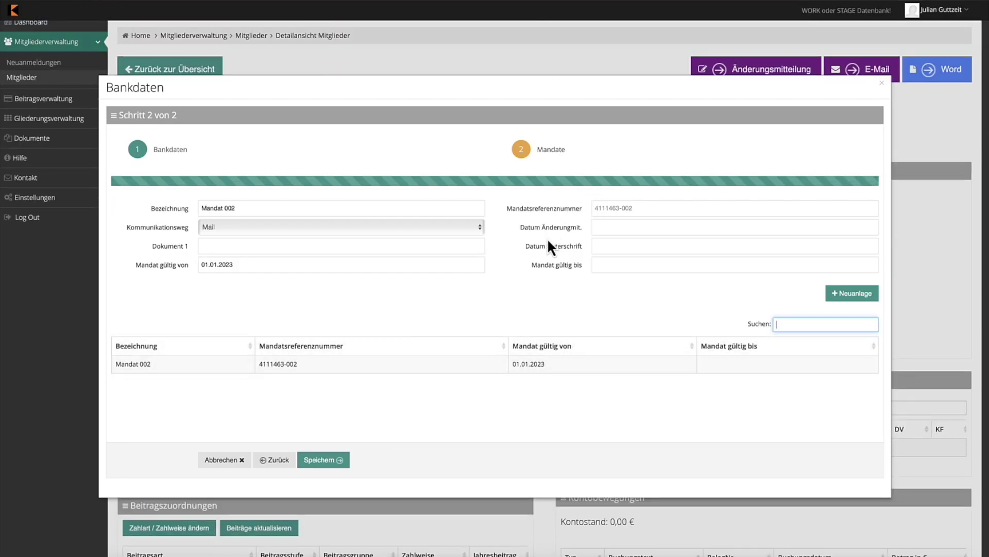
left_click(637, 264)
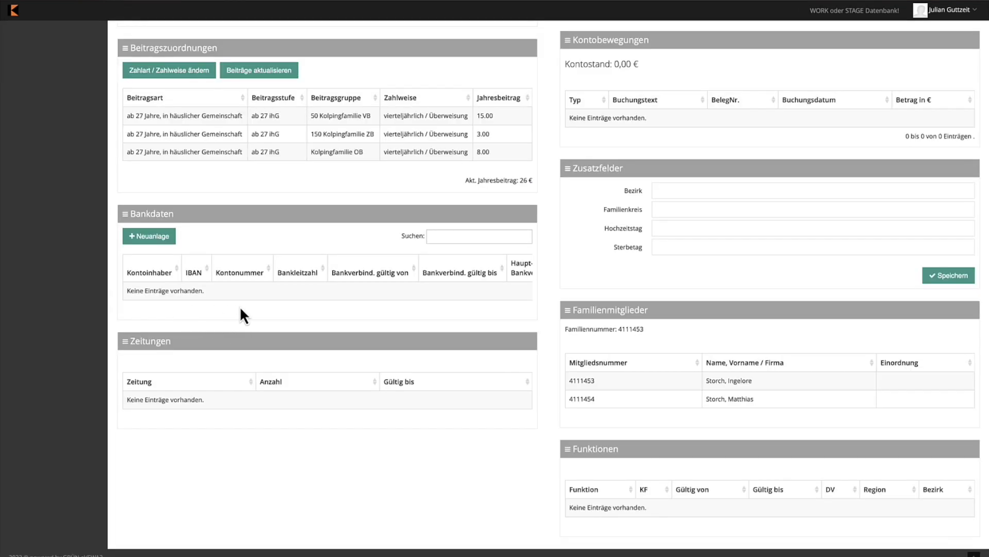
Add a new bank connection from a pasted IBAN with Mandat 001 from 01.09.2023, and save
left_click(166, 242)
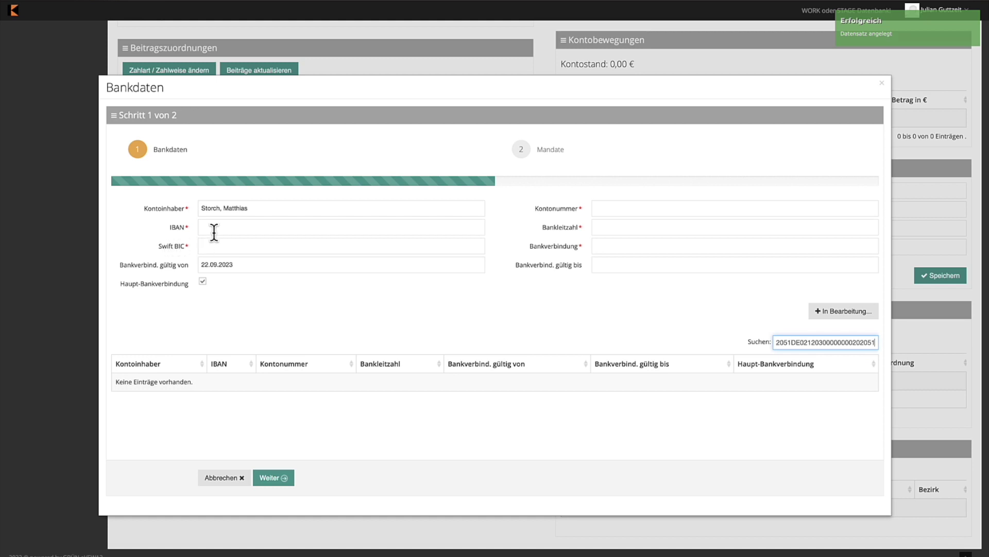
left_click(254, 226)
key("ctrl+v")
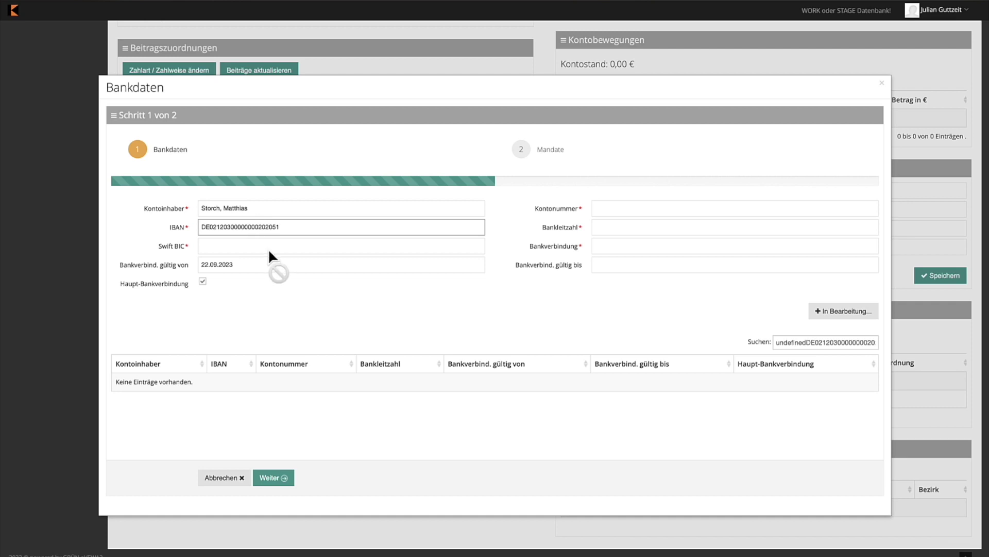
left_click(276, 281)
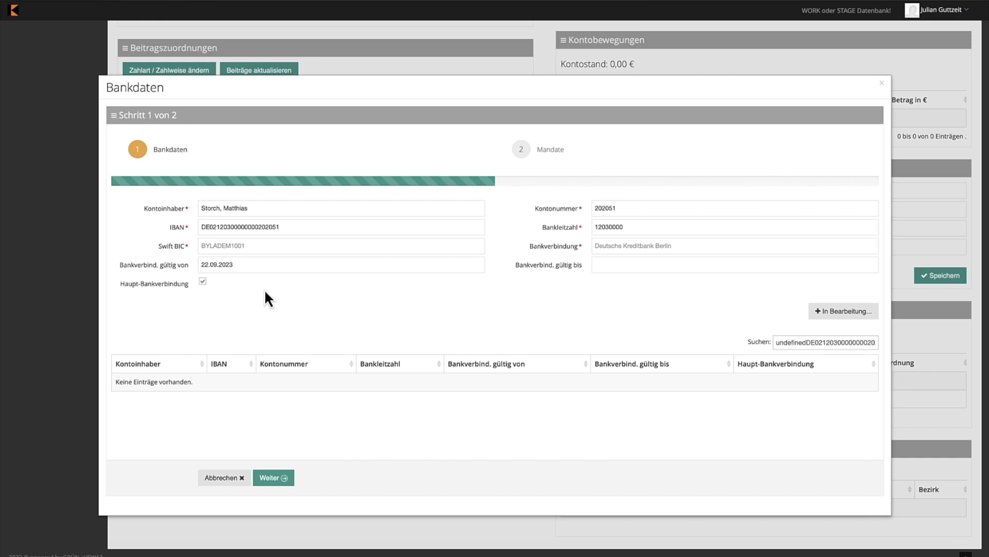
left_click(280, 478)
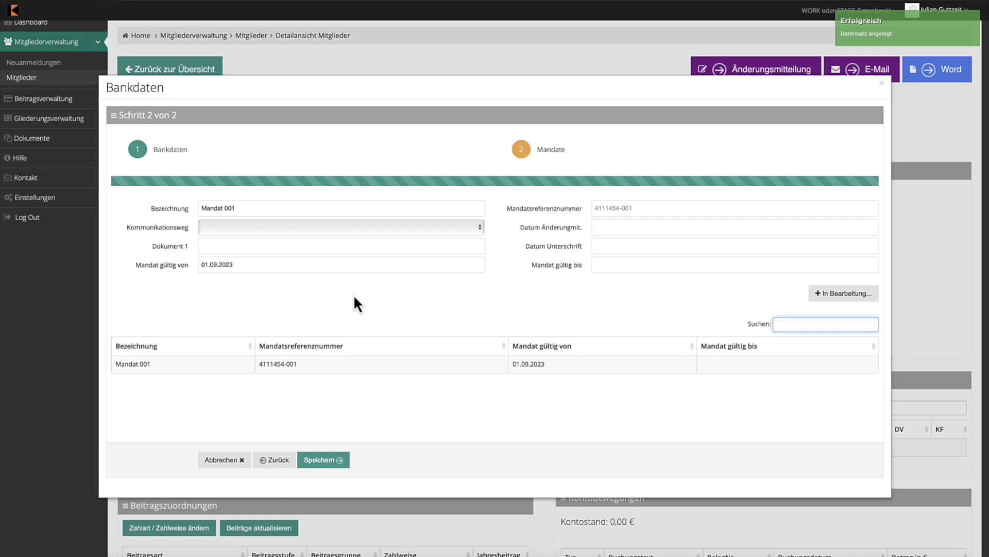
left_click(332, 463)
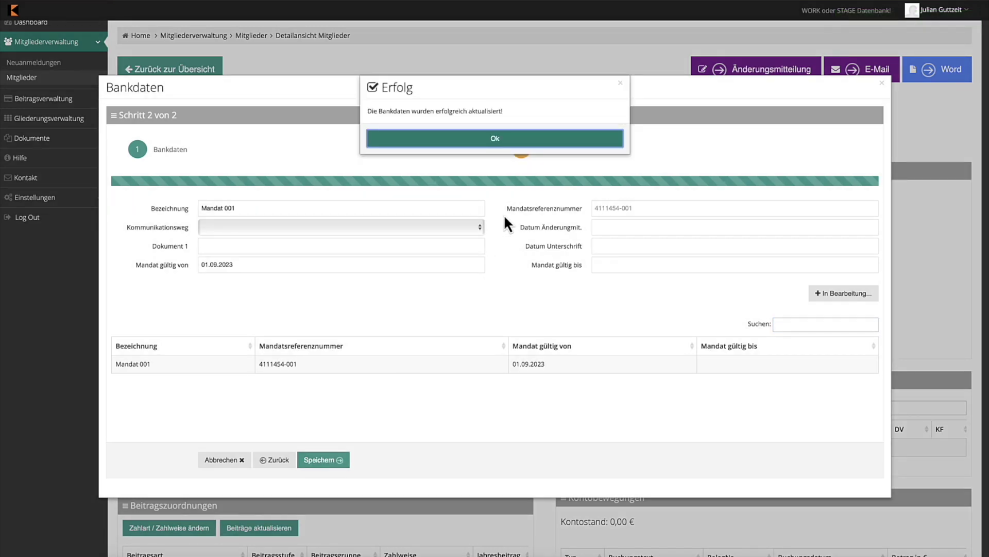
left_click(558, 147)
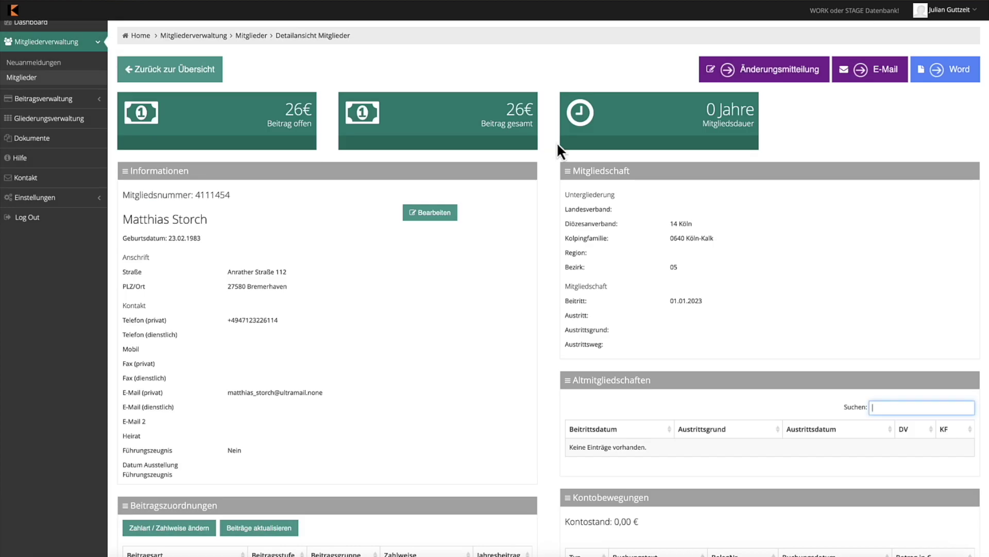
scroll(510, 285, "down", 9)
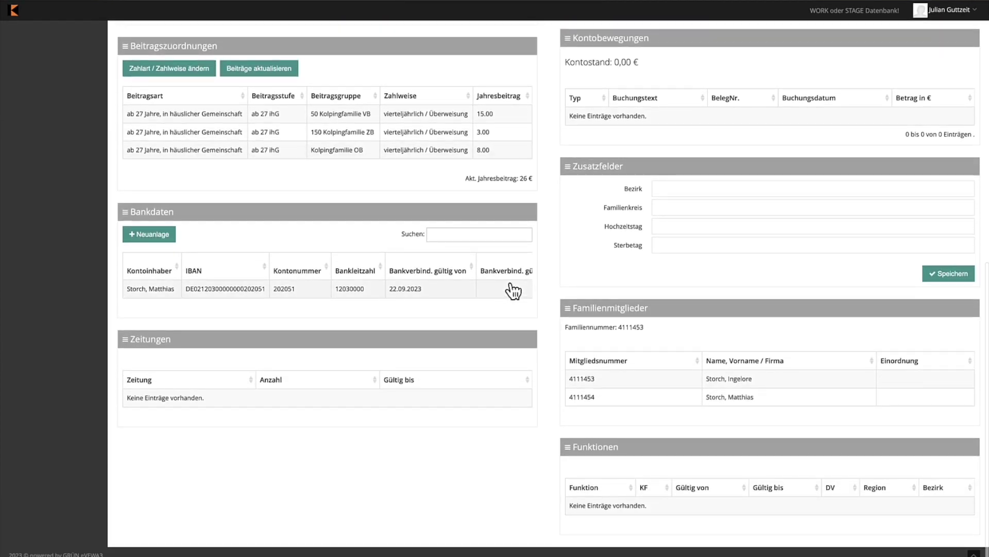
scroll(353, 298, "right", 1)
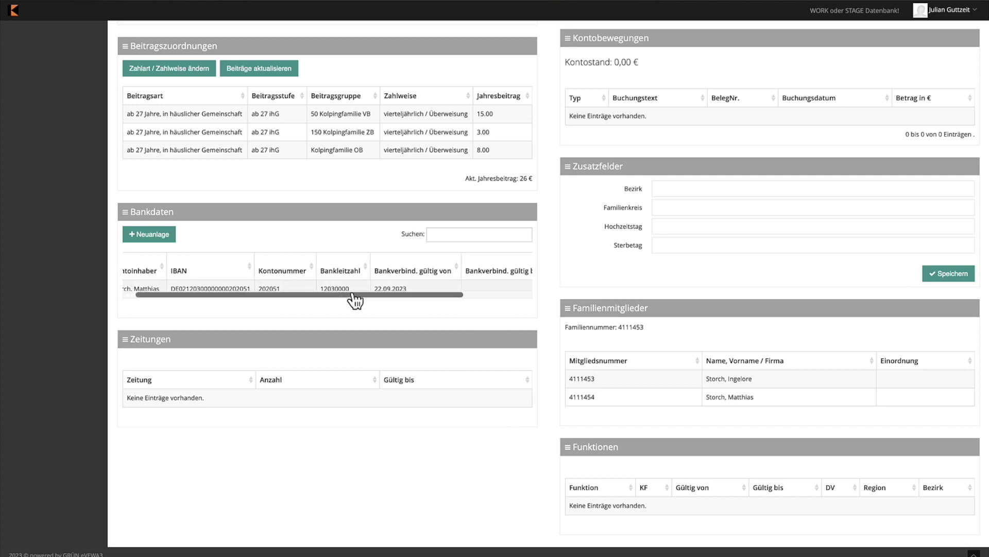
scroll(353, 294, "right", 5)
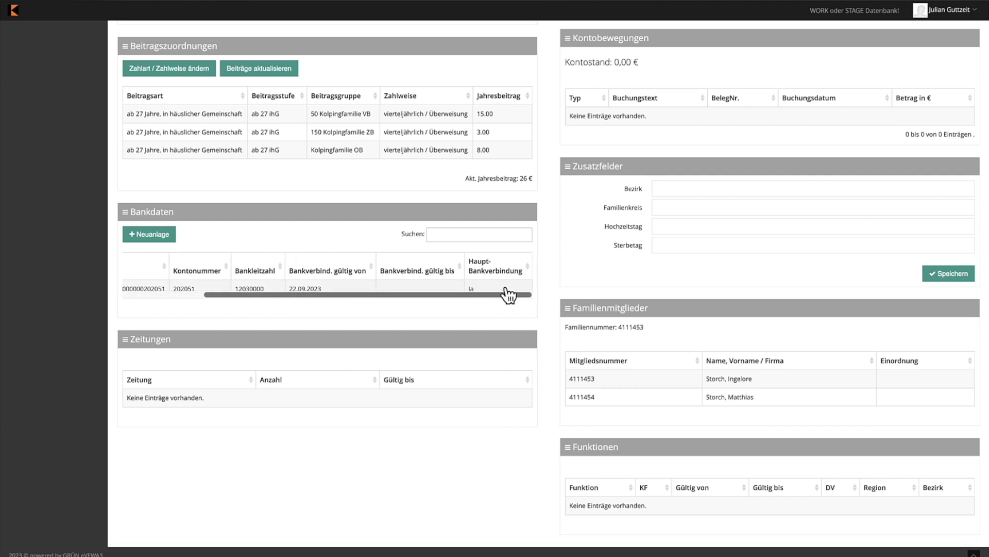
scroll(505, 304, "up", 3)
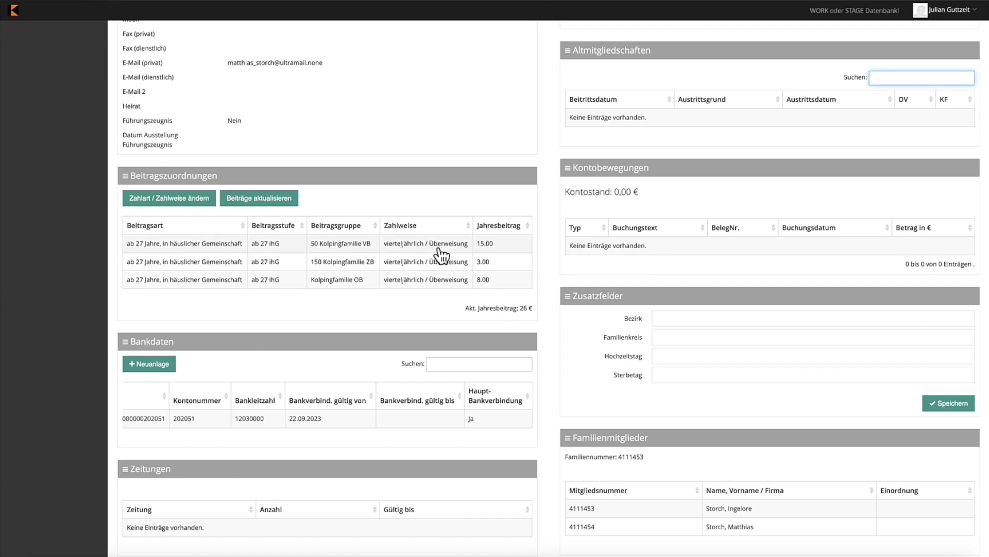
Switch the member's three contribution assignments to Lastschrift, paid jährlich, and save
left_click(192, 202)
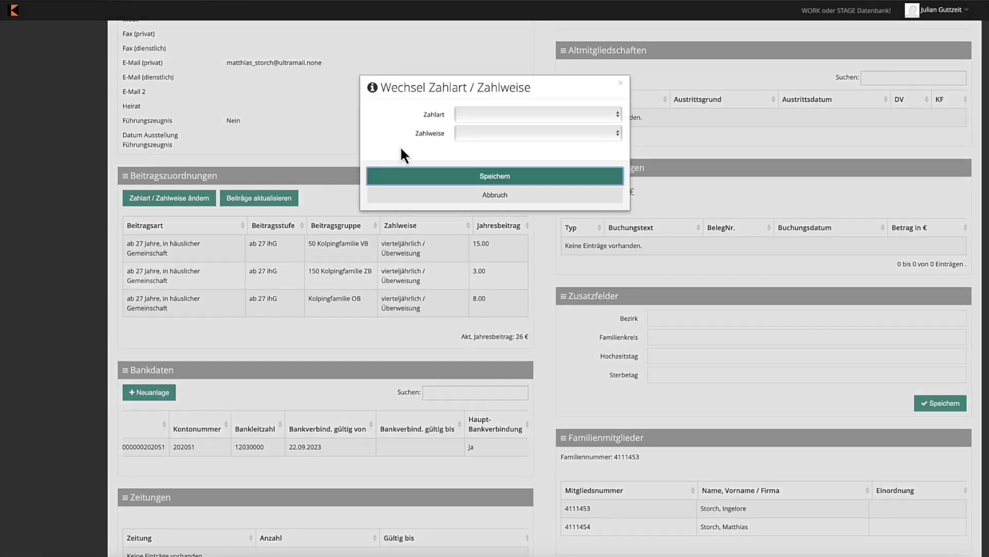
left_click(488, 114)
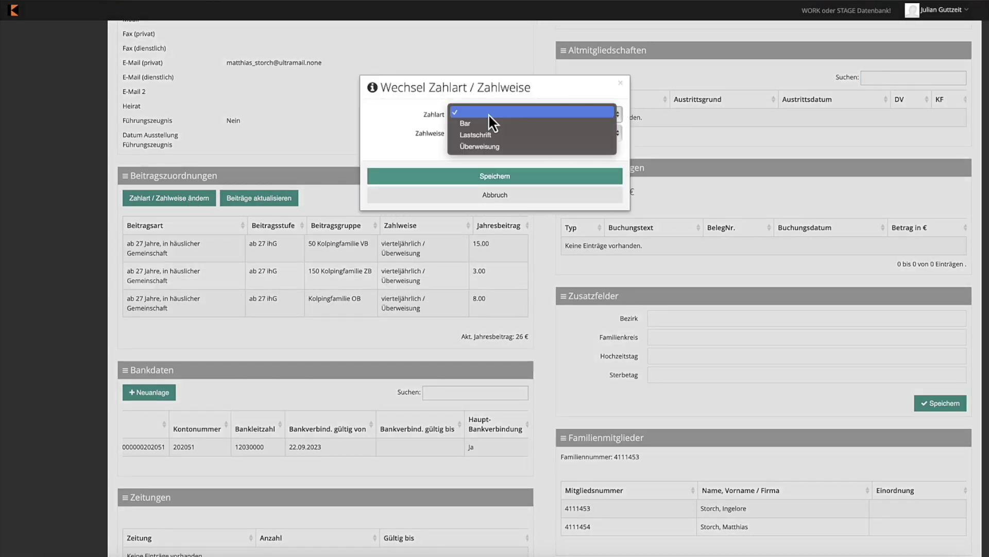
left_click(508, 135)
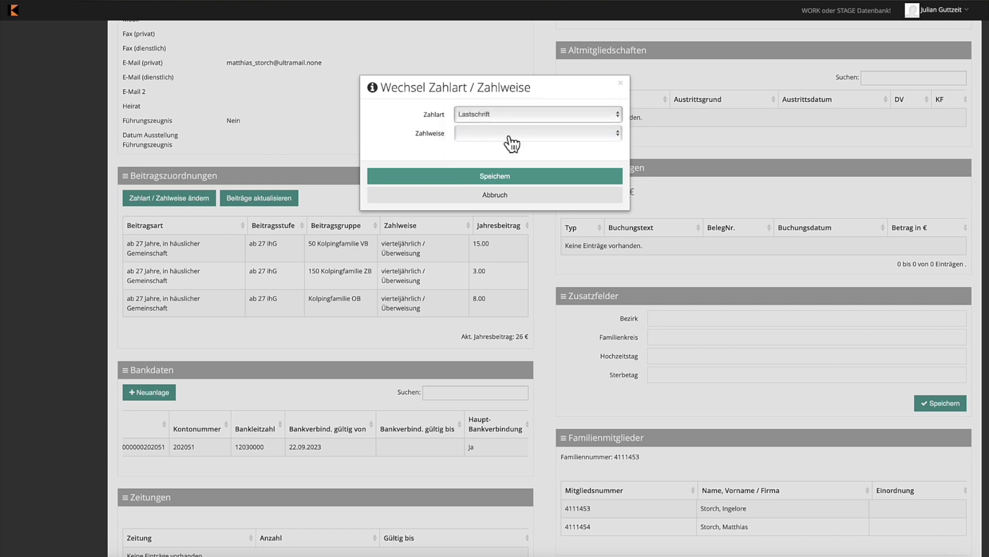
left_click(509, 135)
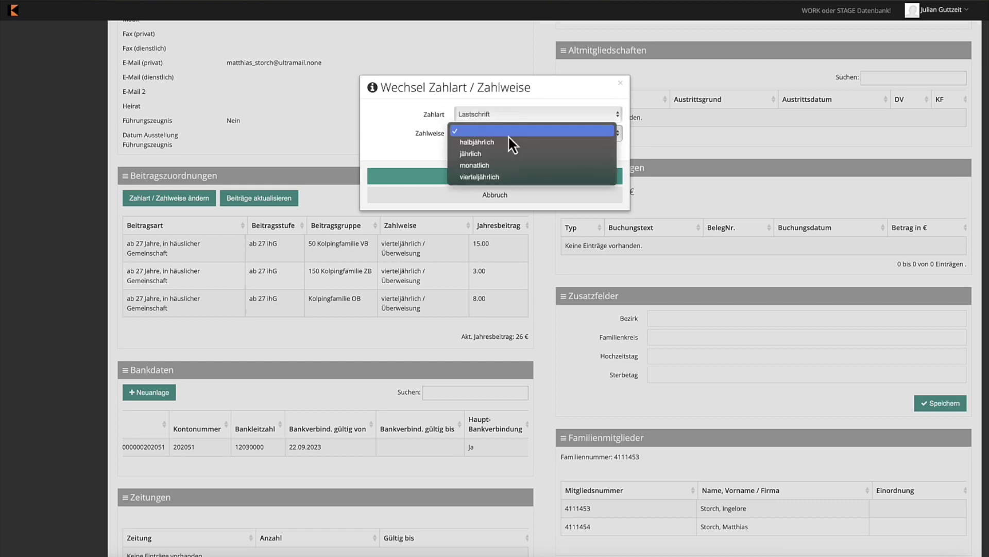
left_click(507, 157)
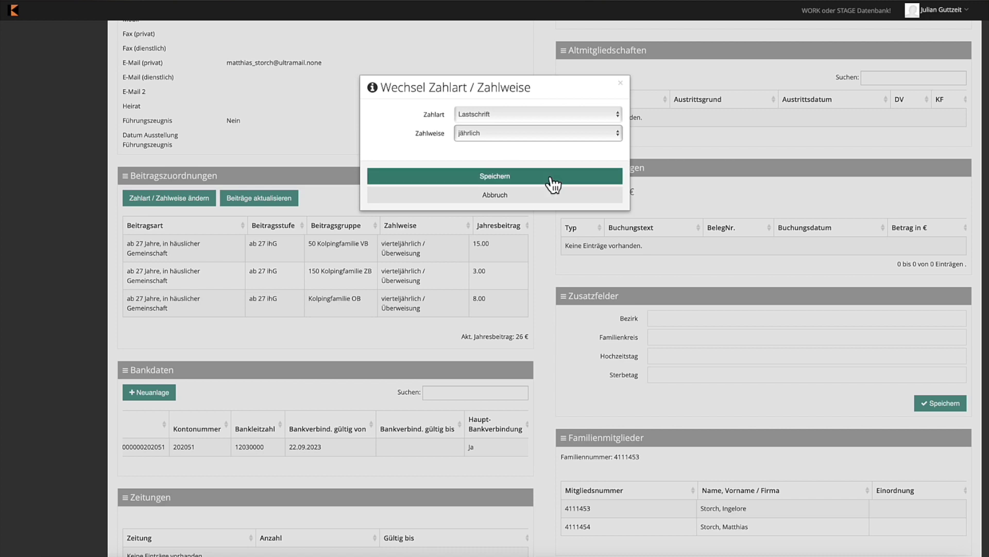
left_click(553, 184)
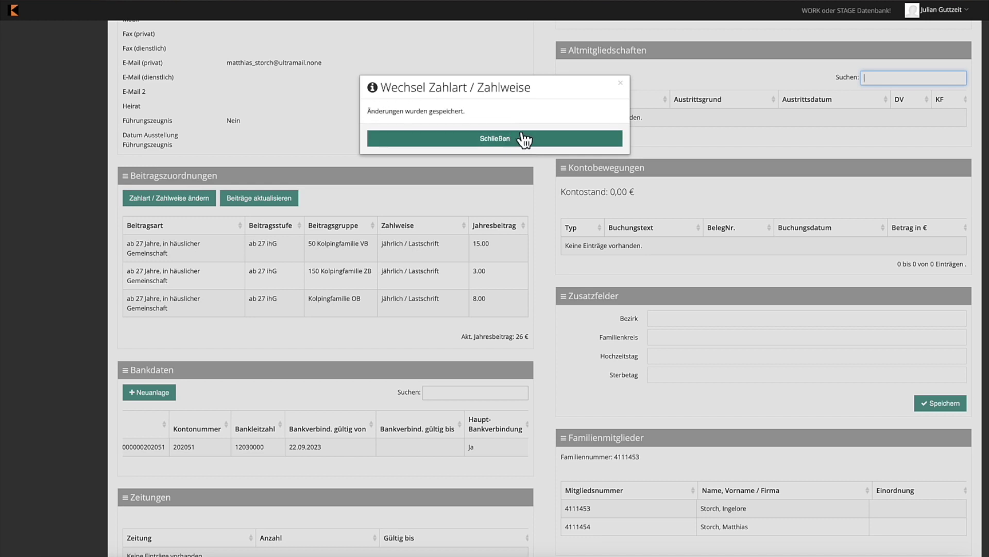
left_click(543, 145)
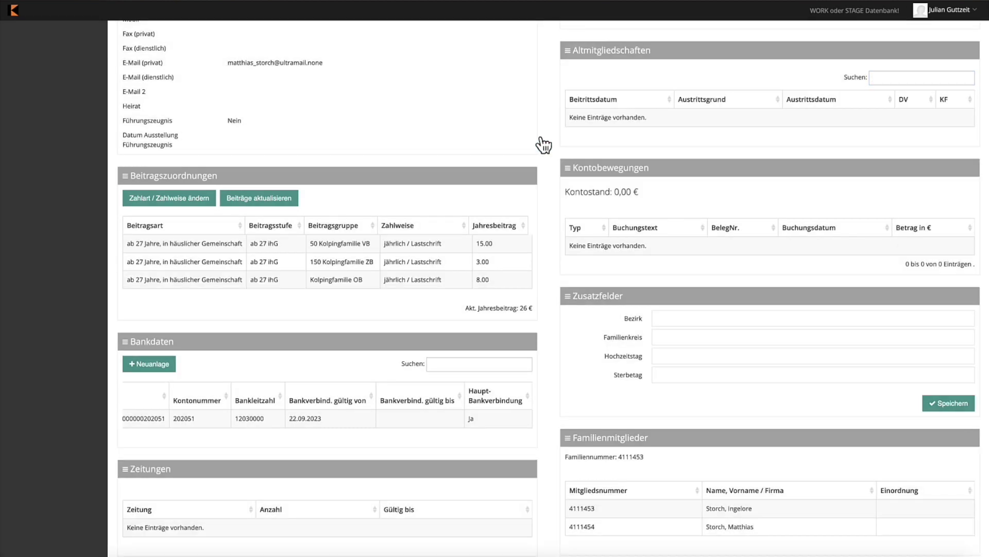
scroll(543, 145, "up", 5)
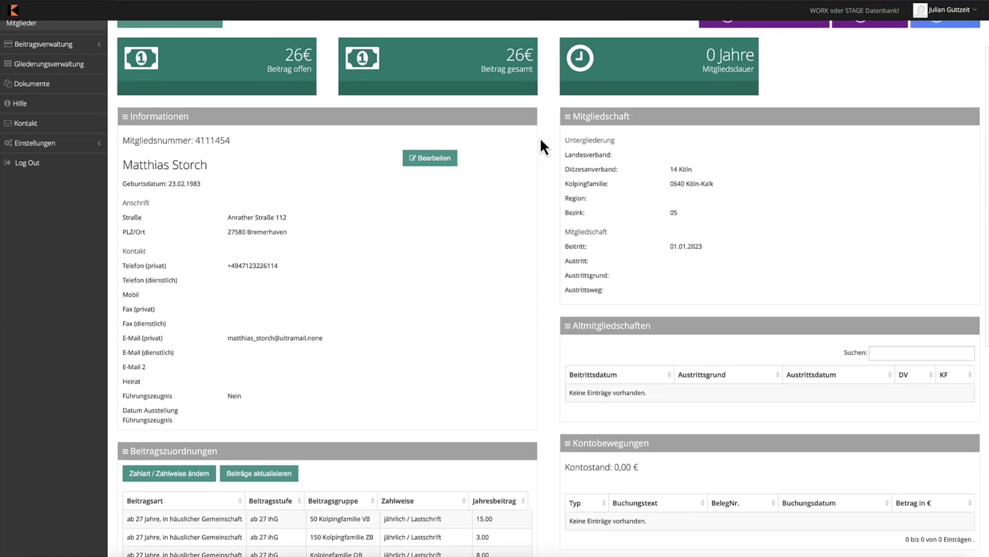
left_click_drag(123, 337, 326, 336)
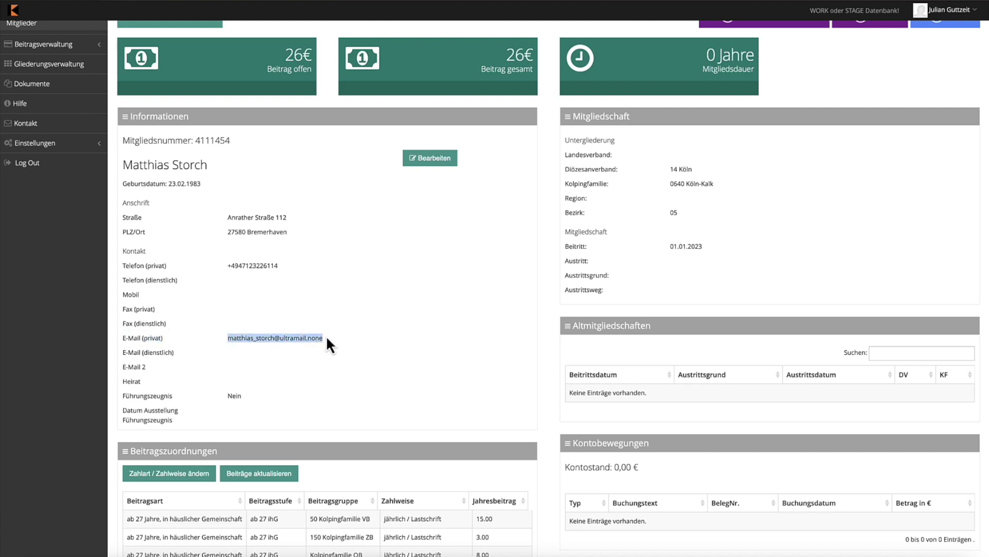
left_click(438, 159)
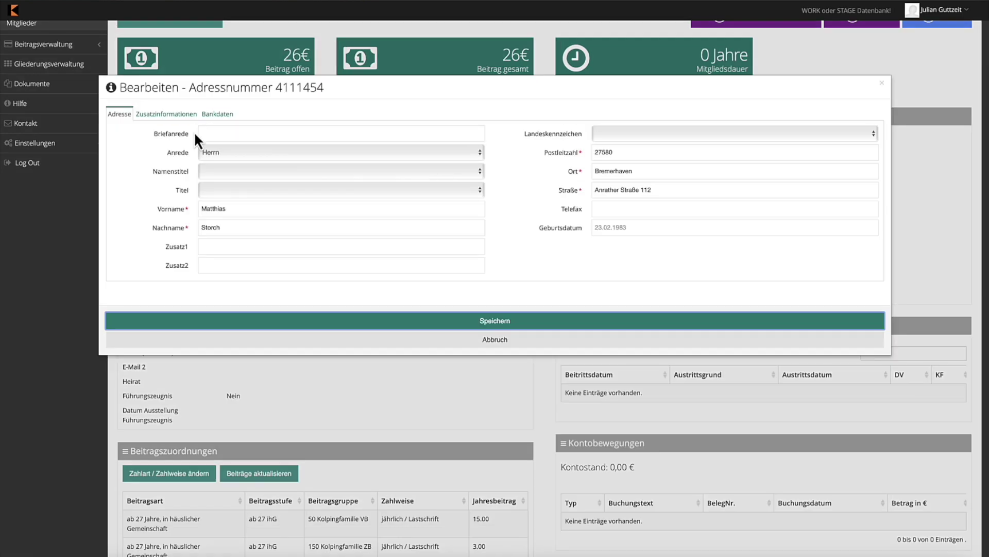
left_click(165, 115)
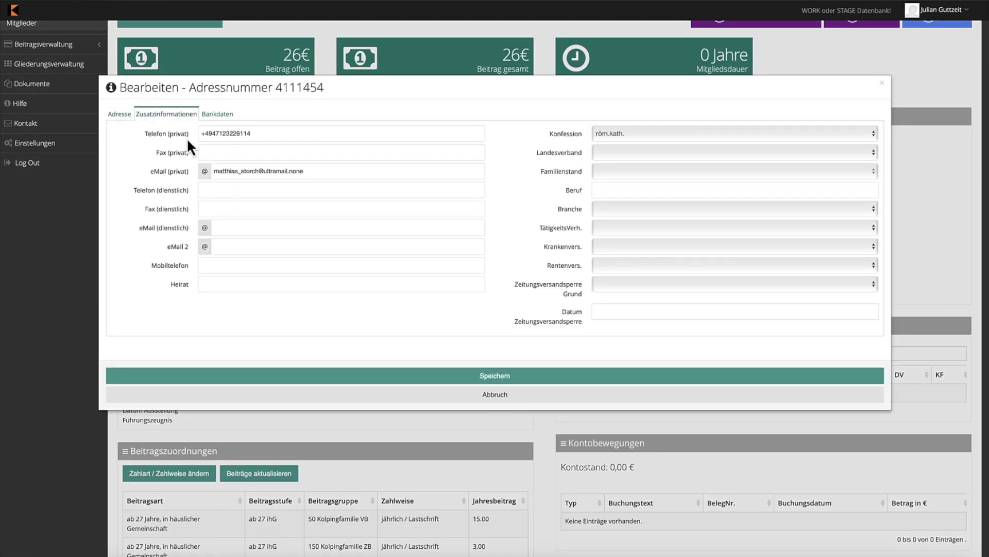
triple_click(251, 172)
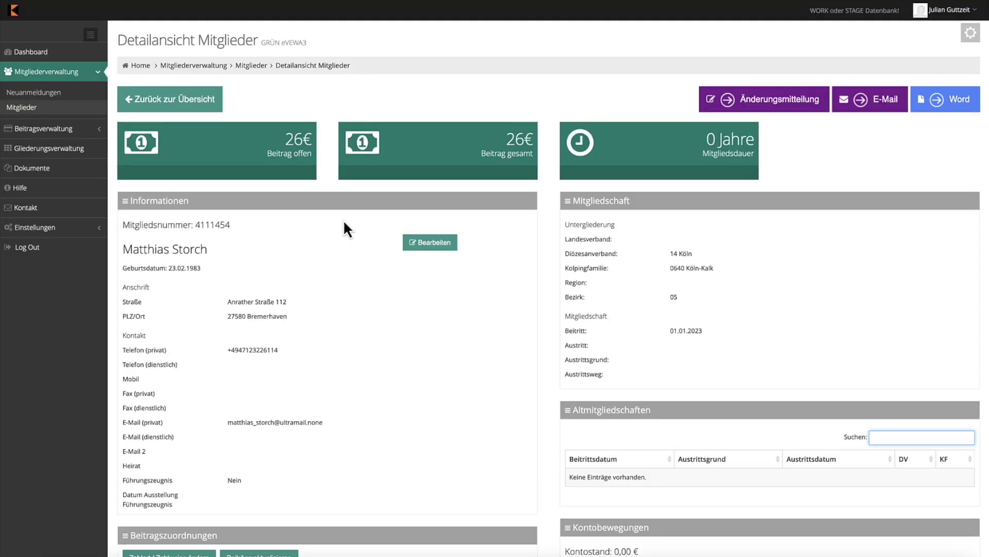
Open Beitragsordnung under Beitragsverwaltung to list the six contribution types and fees
left_click(93, 129)
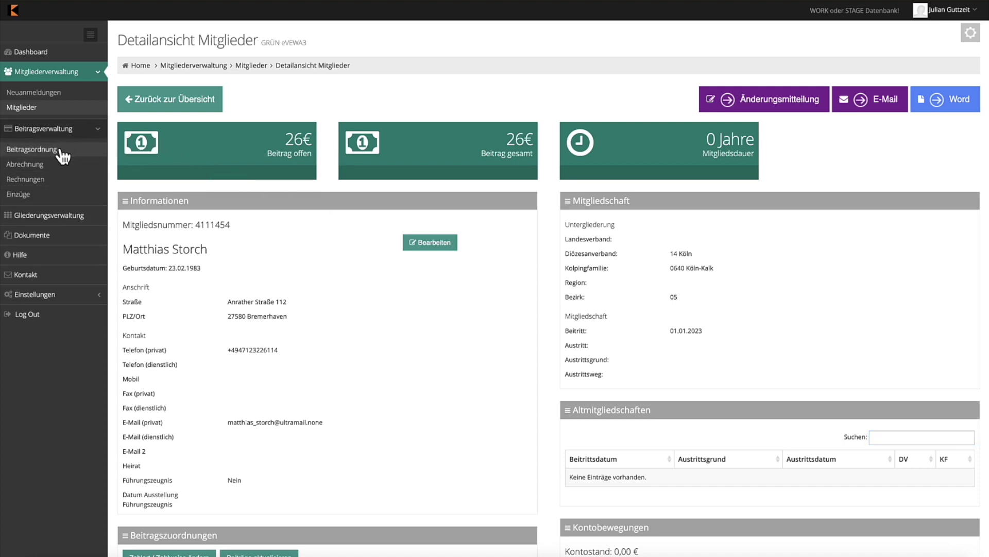
left_click(79, 153)
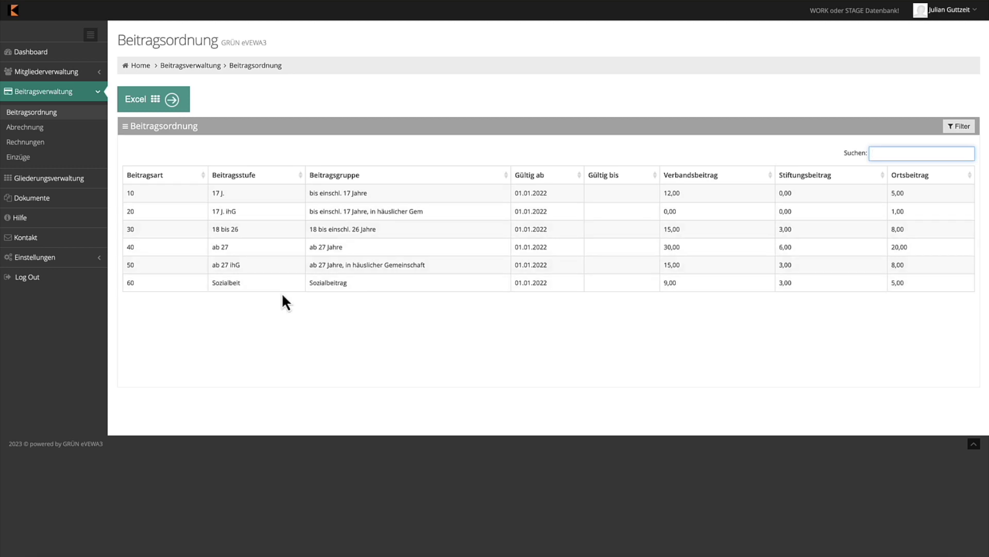
Enter 8 as the Ortsbeitrag for fee type 30 (18 bis 26), save, and dismiss the confirmation
left_click(290, 230)
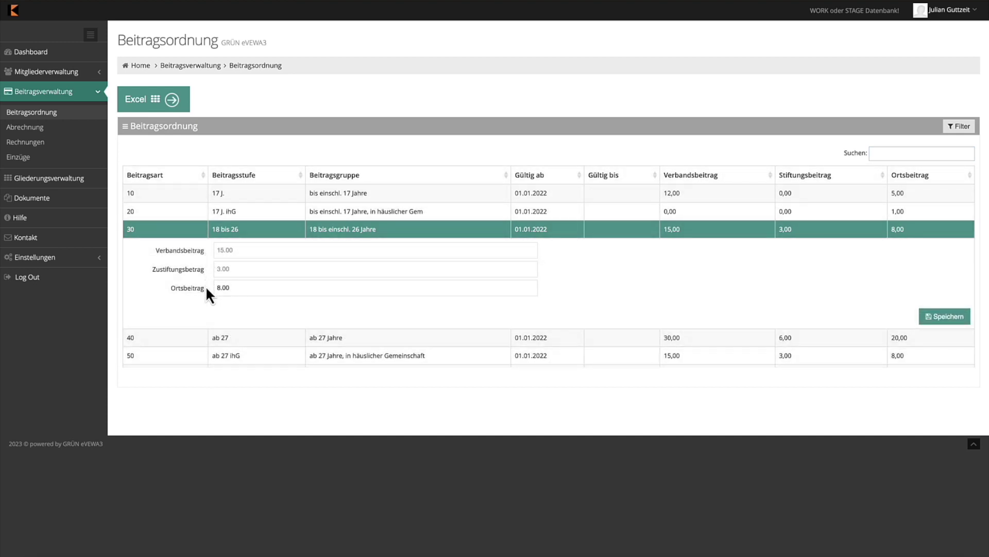
double_click(223, 287)
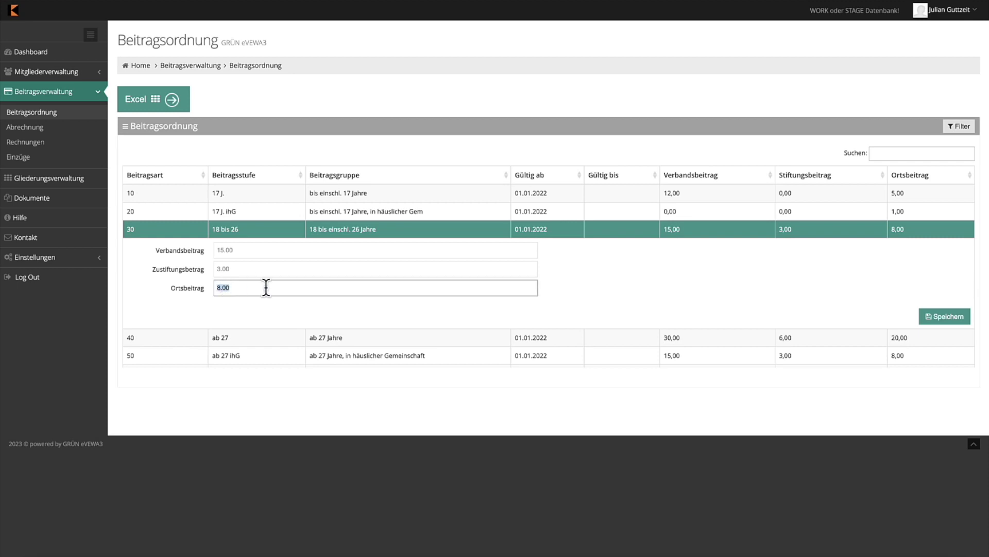
type("0")
key("BackSpace")
type("8")
left_click(282, 305)
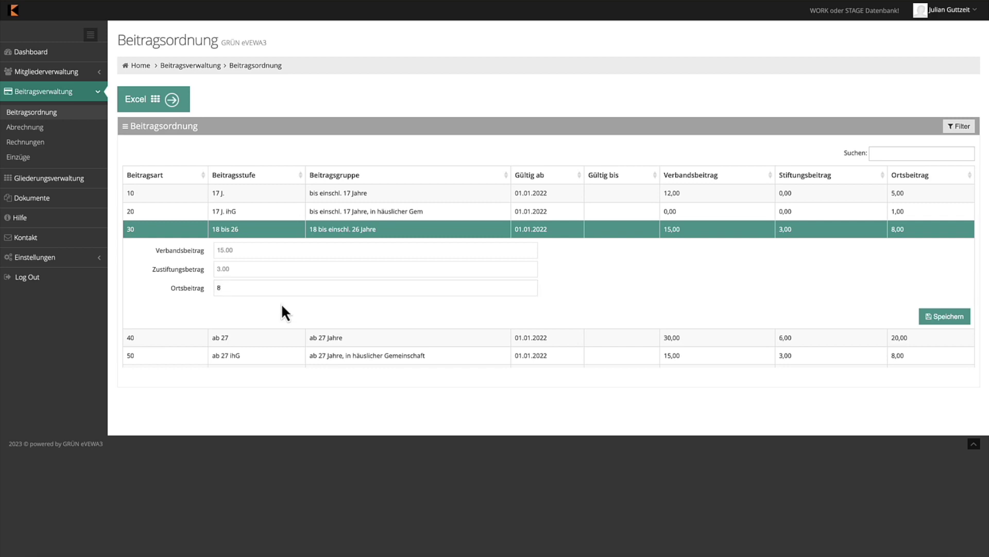
left_click(939, 319)
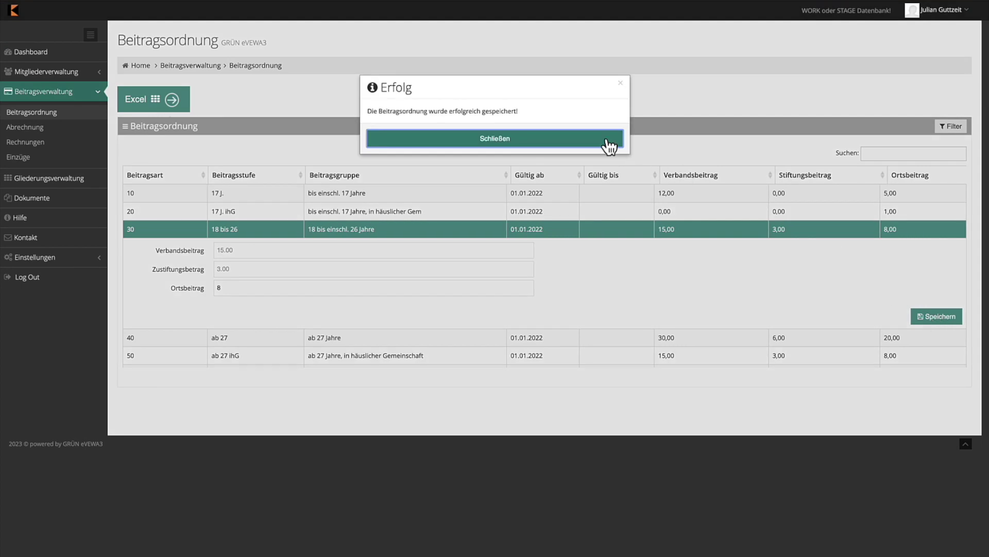
left_click(609, 145)
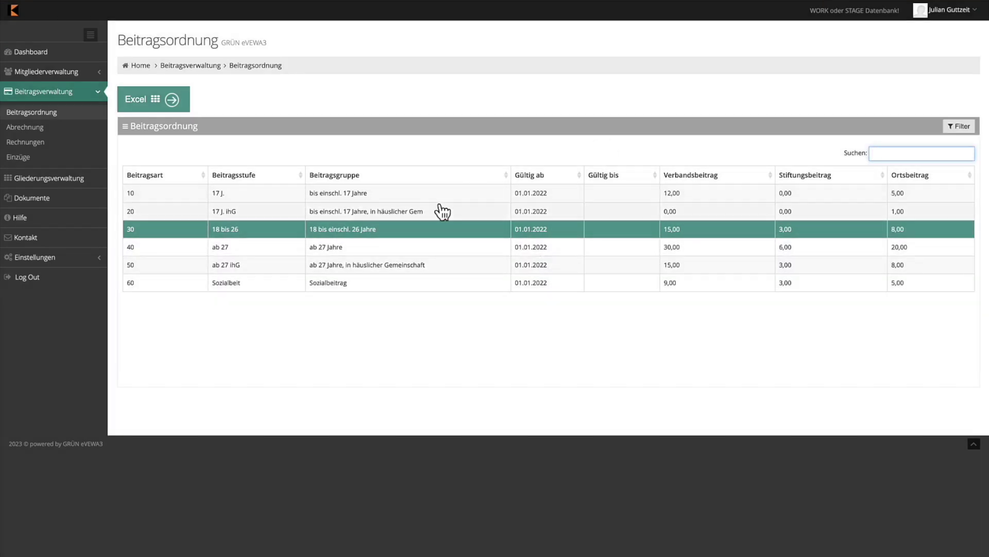